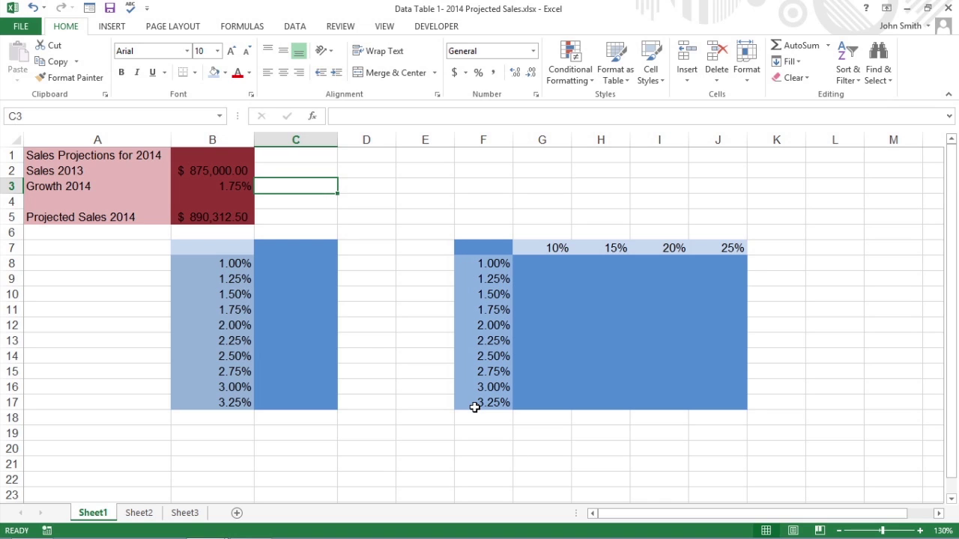
# - Open the What-If Analysis Data Table dialog and close it without setting any input cells
pyautogui.click(307, 32)
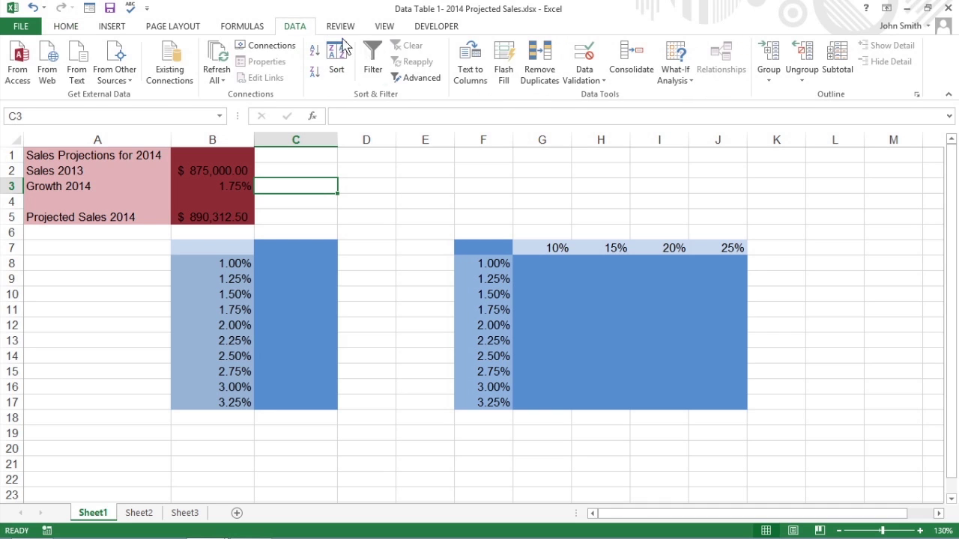
pyautogui.click(695, 83)
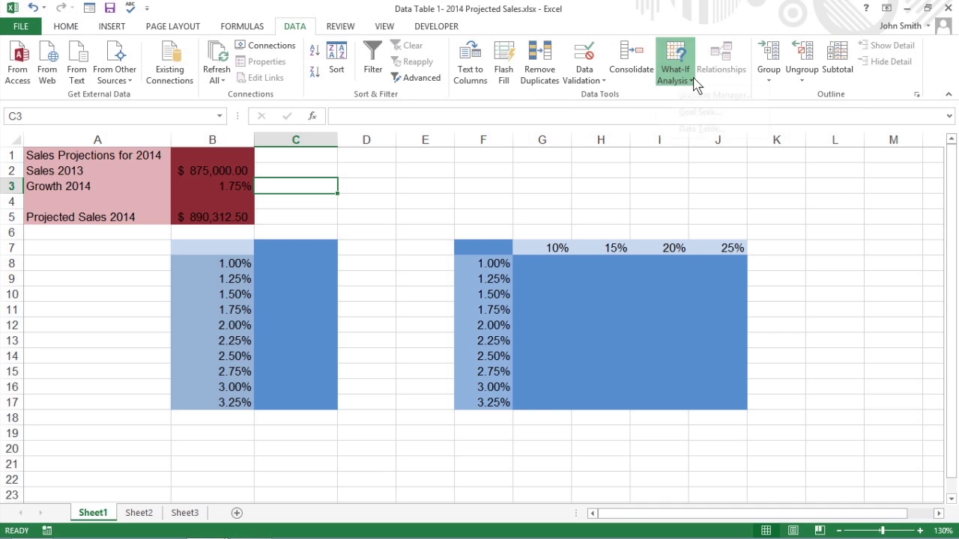
pyautogui.click(734, 131)
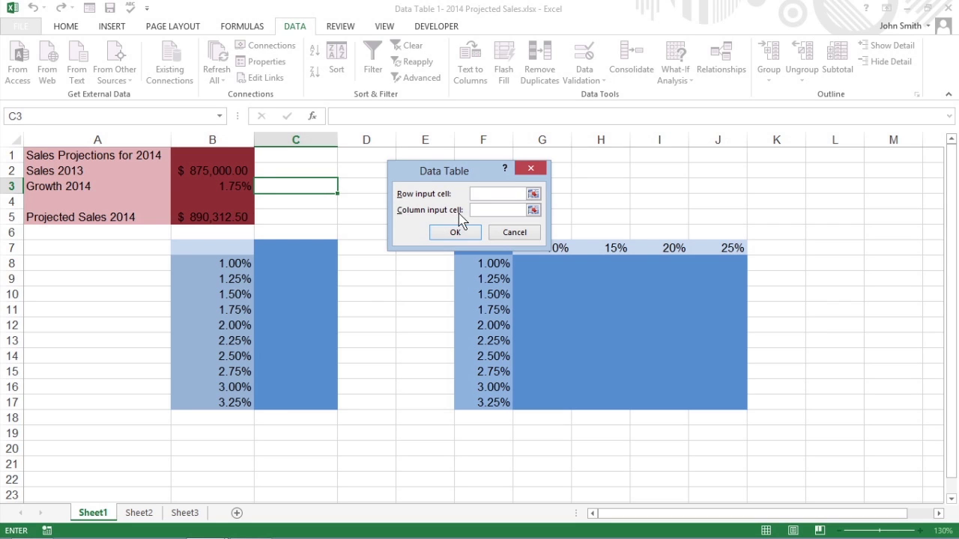
pyautogui.click(531, 168)
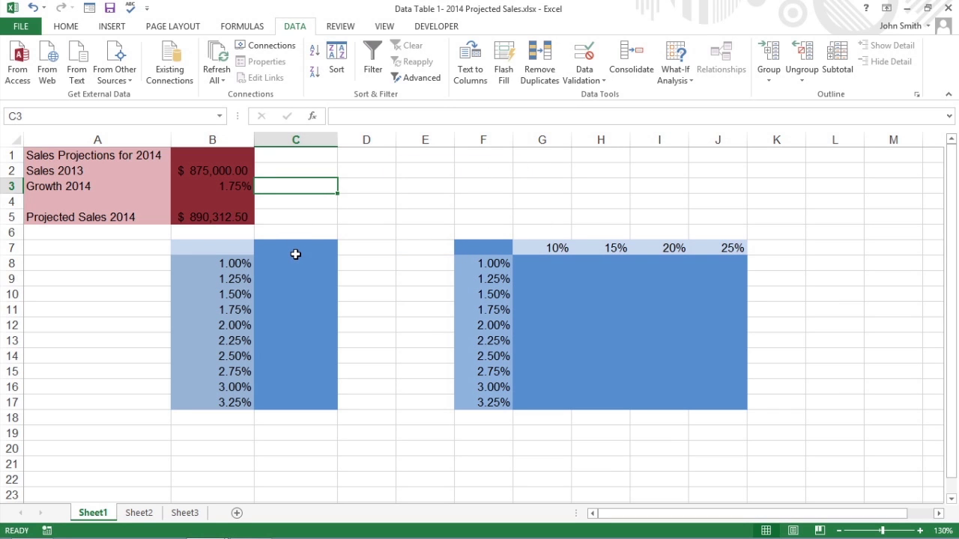
pyautogui.click(204, 188)
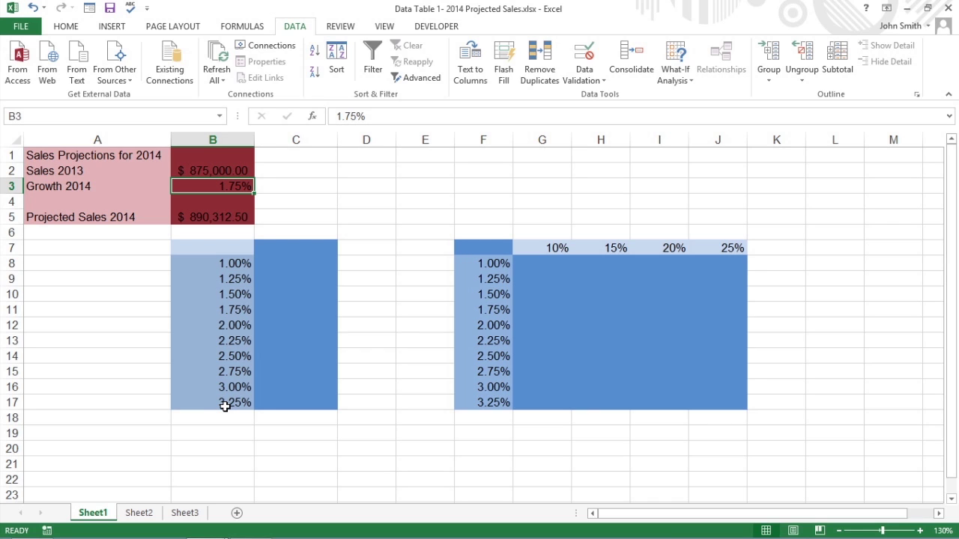
# - Delete columns F through J, removing the second table with 10%–25% headings
pyautogui.moveTo(195, 187); pyautogui.dragTo(198, 202)
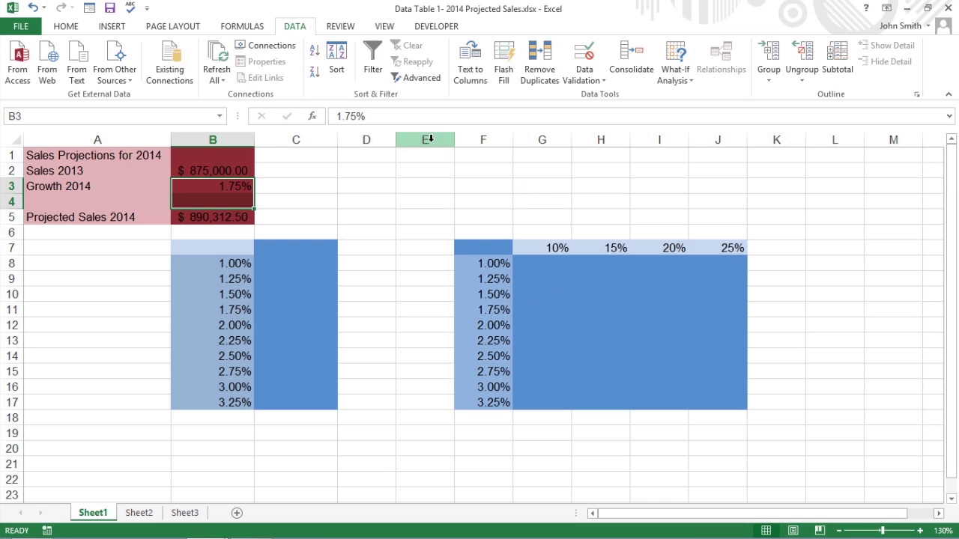
pyautogui.moveTo(470, 135); pyautogui.dragTo(702, 144)
pyautogui.rightClick(702, 144)
pyautogui.click(764, 253)
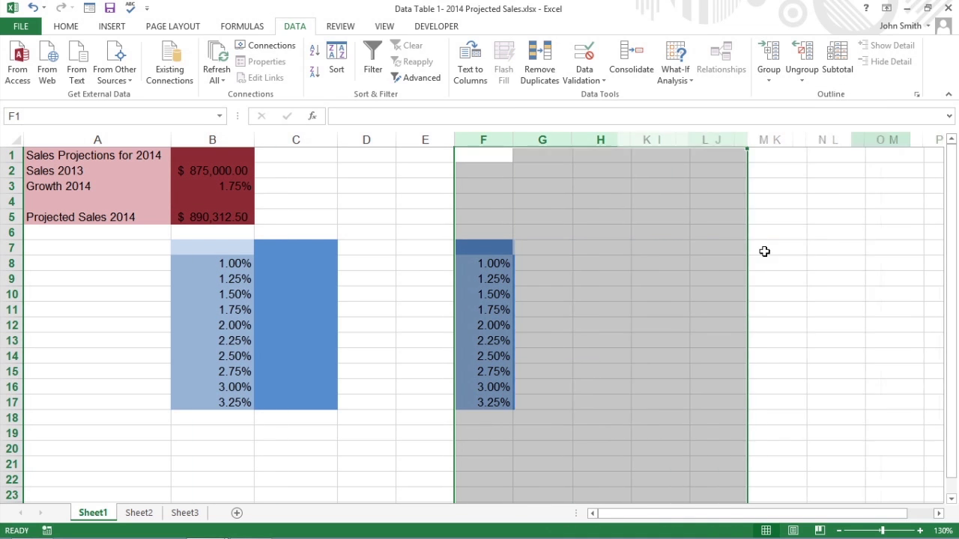
pyautogui.click(352, 248)
pyautogui.click(296, 225)
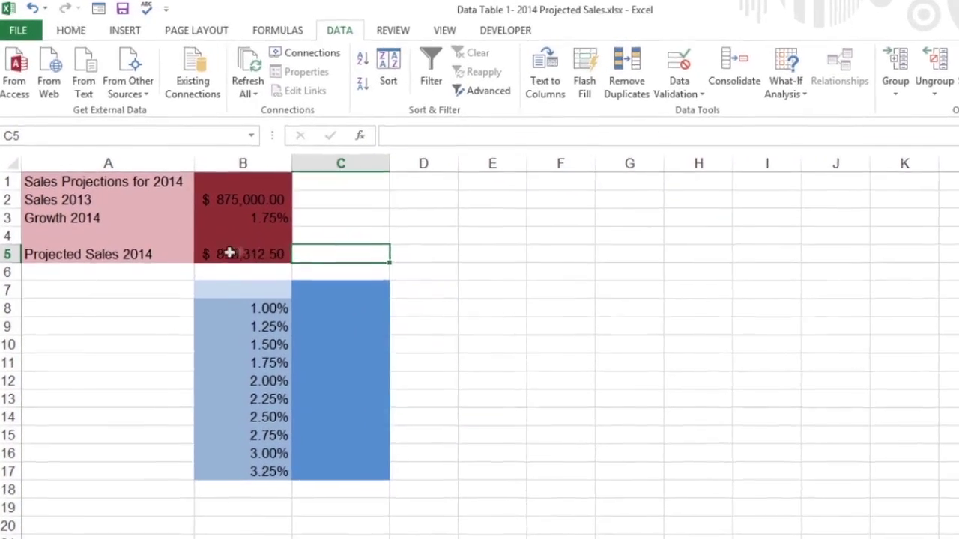
pyautogui.click(212, 219)
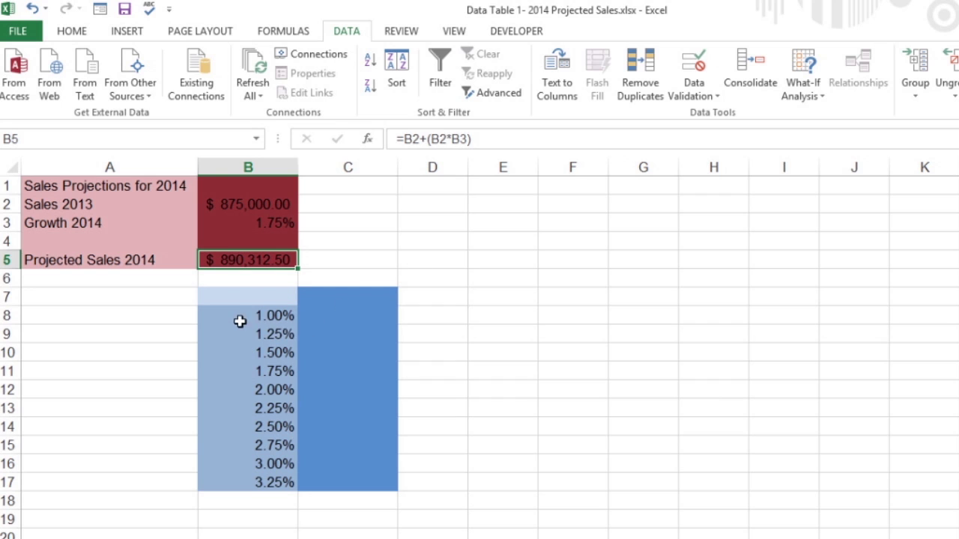
pyautogui.moveTo(241, 316); pyautogui.dragTo(247, 491)
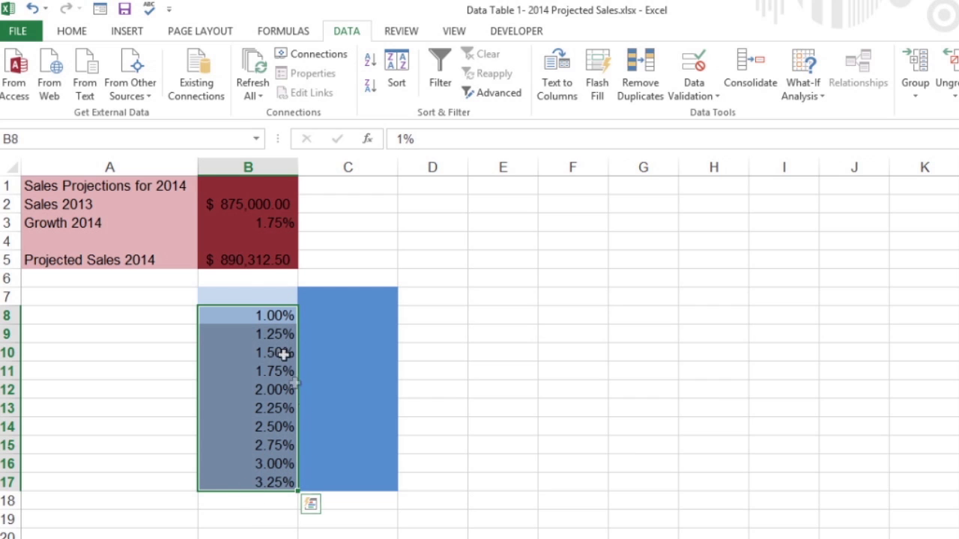
pyautogui.click(240, 260)
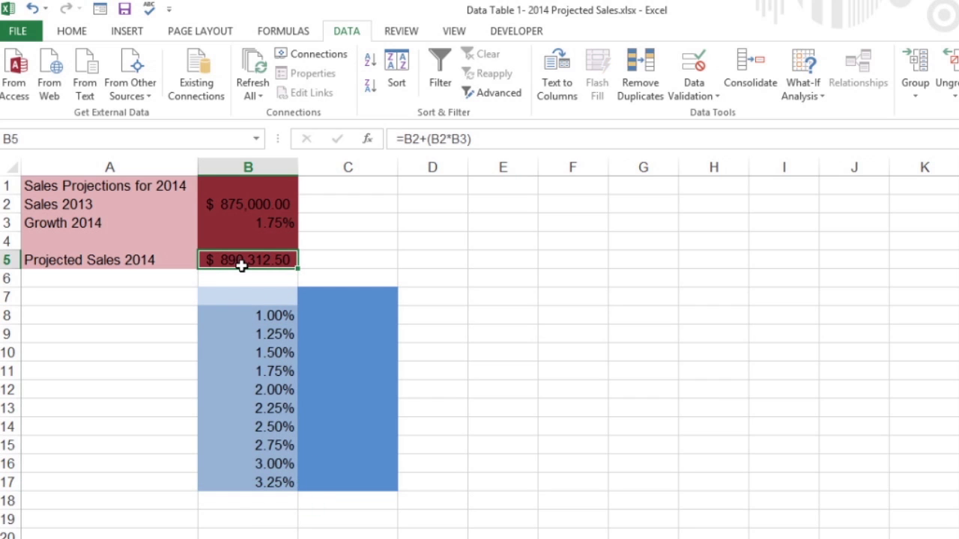
pyautogui.click(333, 297)
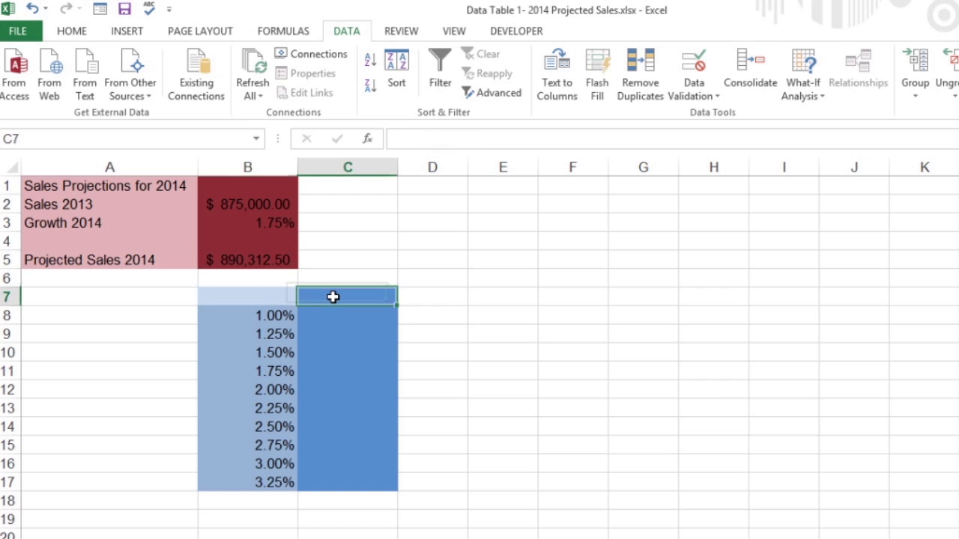
# - Enter =B5 in C7 to show $890,312.50, then select the table range B7:C17
pyautogui.write('=')
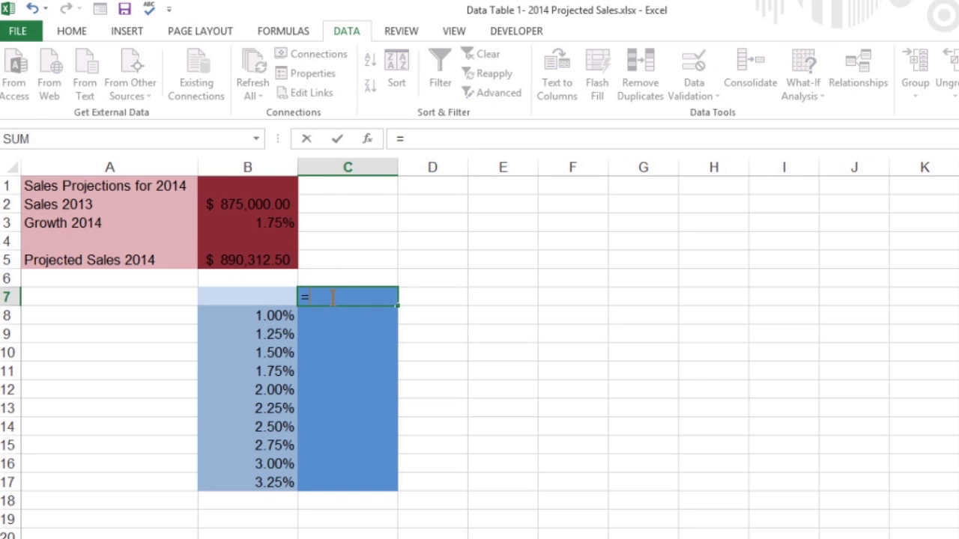
pyautogui.click(215, 259)
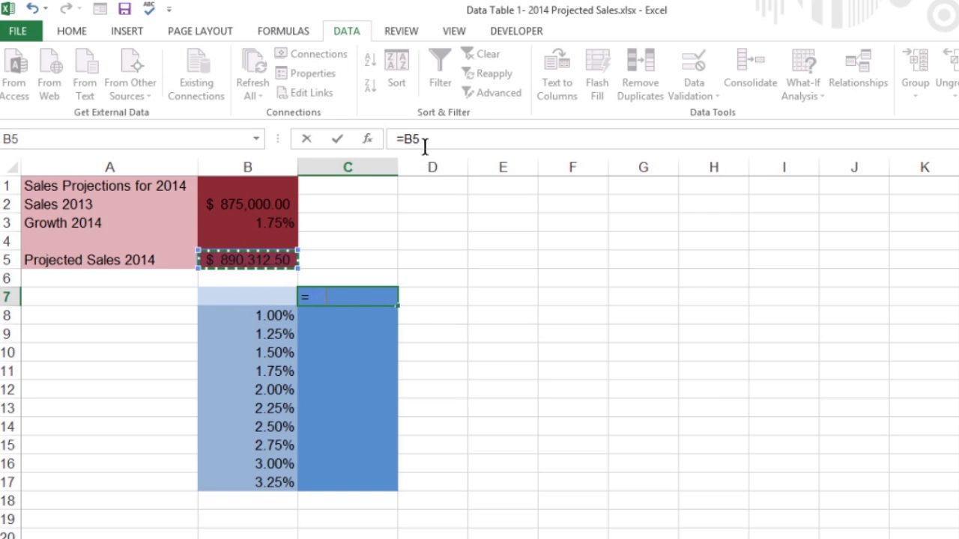
pyautogui.press('Return')
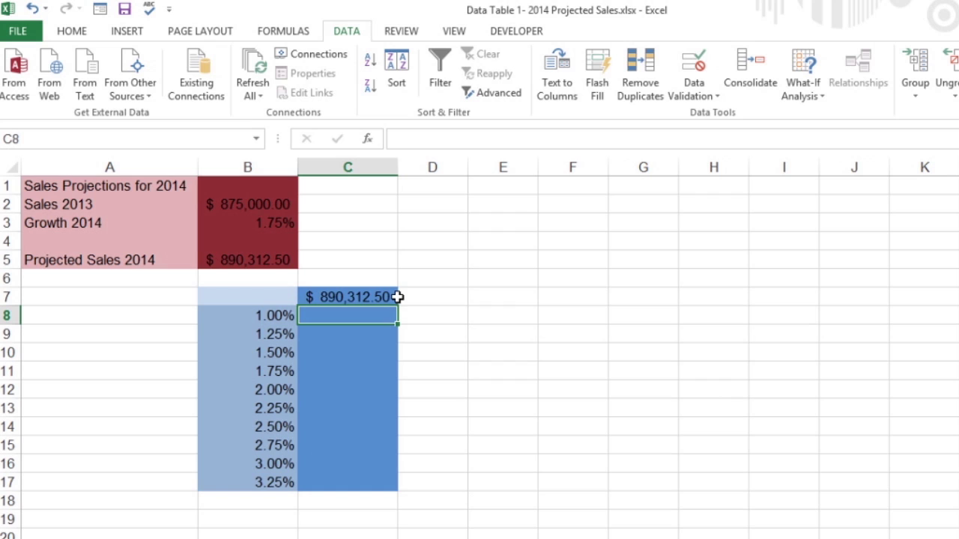
pyautogui.click(231, 298)
pyautogui.moveTo(229, 296); pyautogui.dragTo(367, 486)
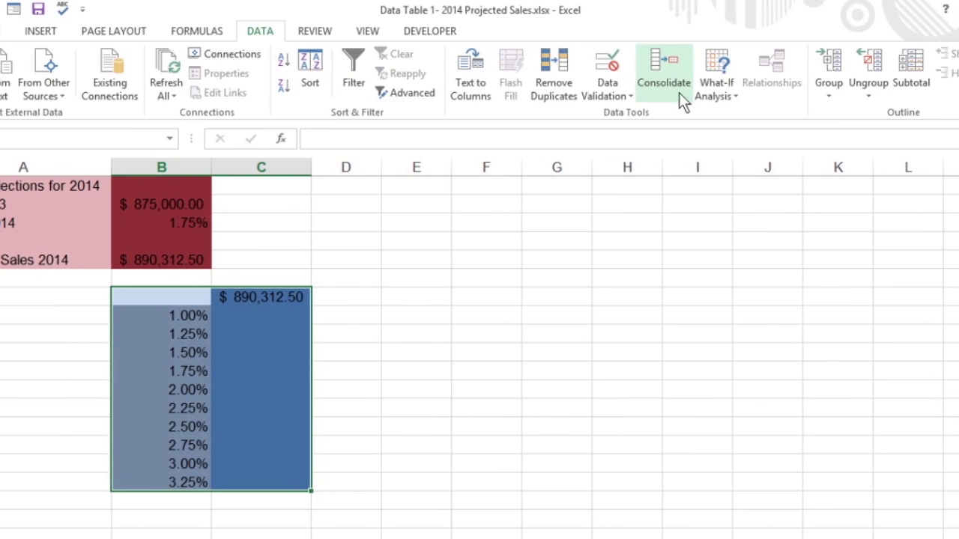
pyautogui.click(730, 92)
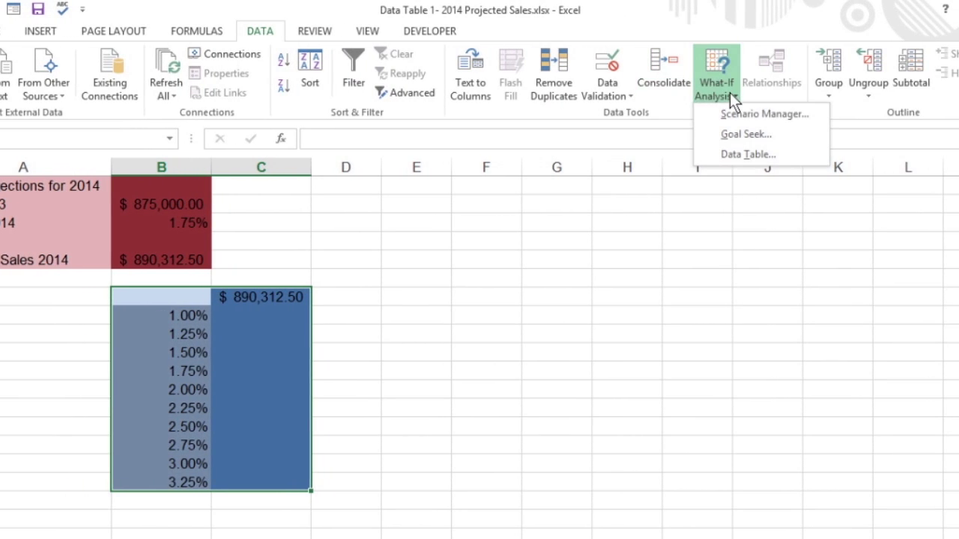
# - Create a one-variable data table with column input cell $B$3, filling C8:C17
pyautogui.click(778, 155)
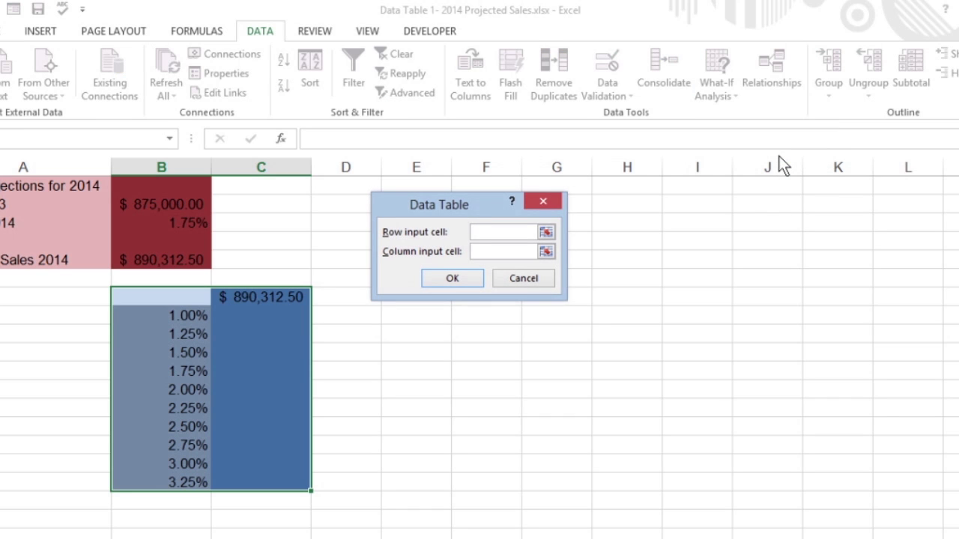
pyautogui.click(496, 250)
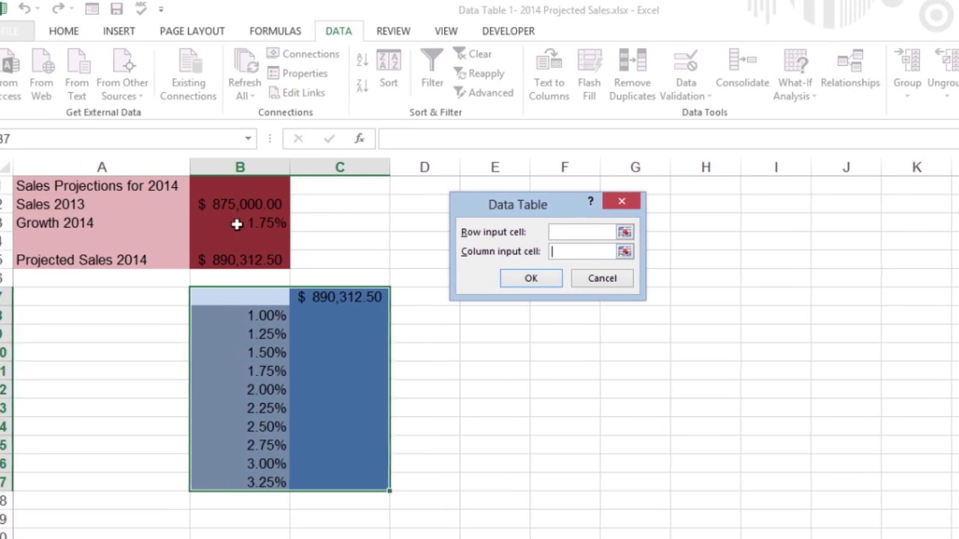
pyautogui.click(214, 223)
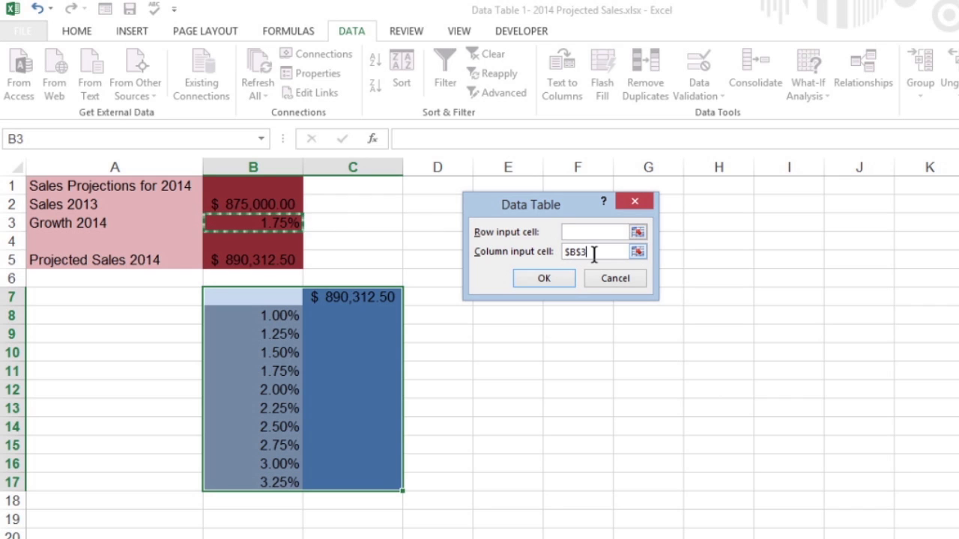
pyautogui.click(571, 278)
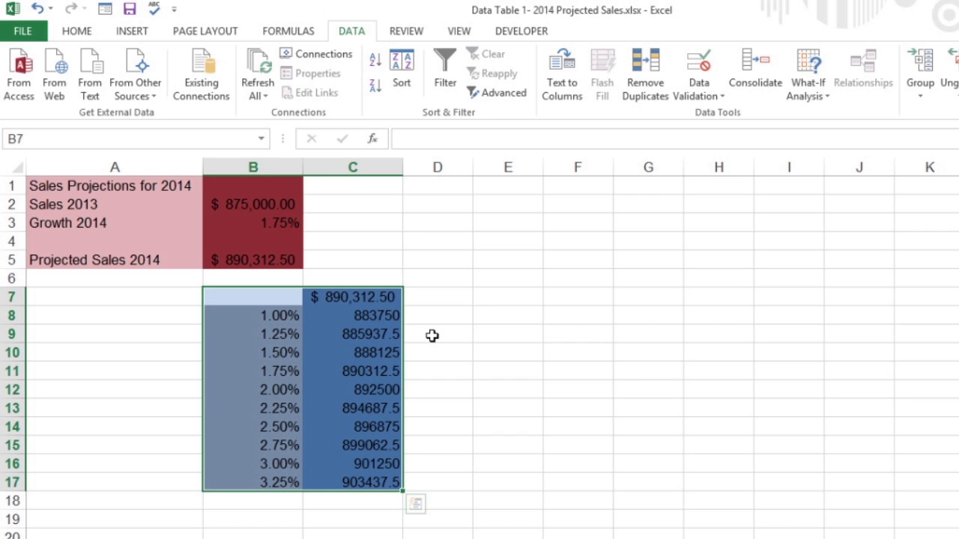
pyautogui.press('Right')
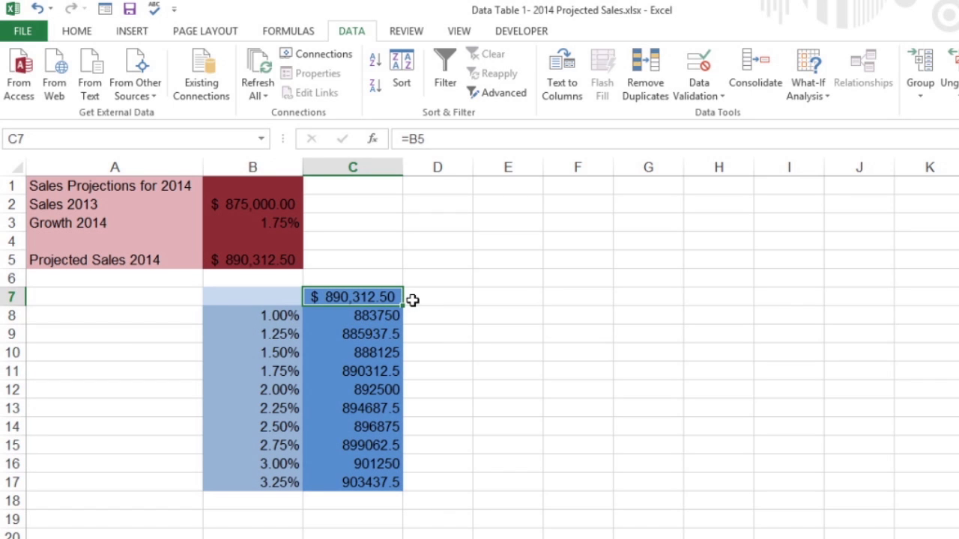
# - Copy C7's accounting format onto C8:C17 with Format Painter
pyautogui.click(97, 34)
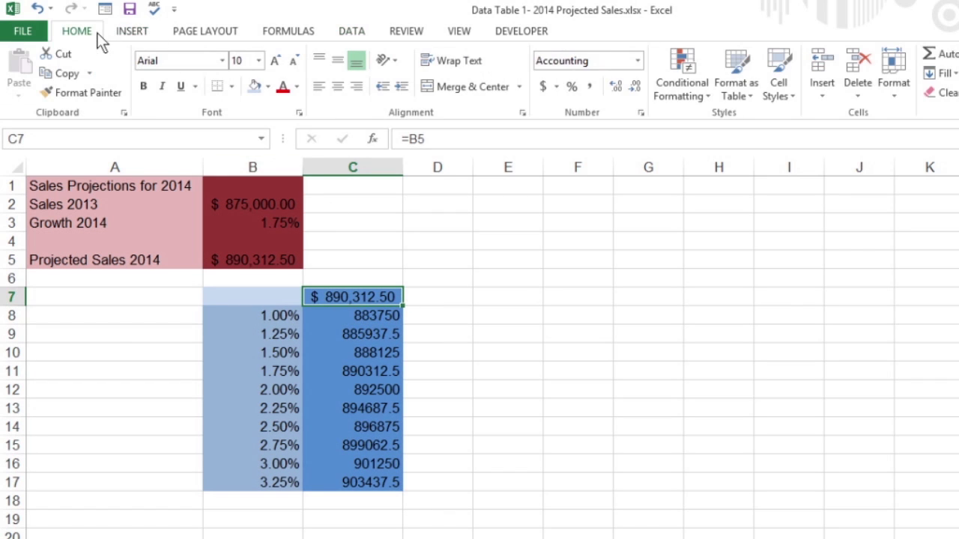
pyautogui.click(113, 96)
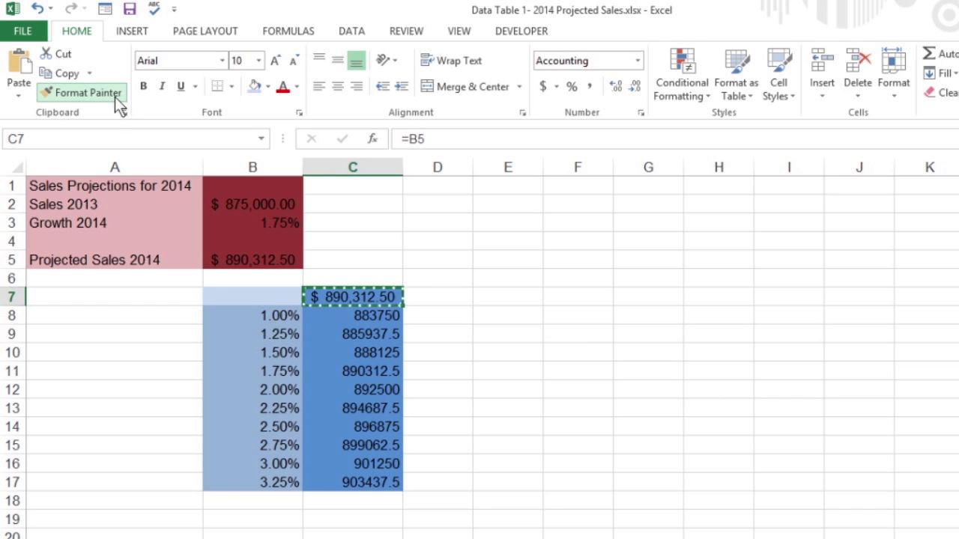
pyautogui.click(115, 97)
pyautogui.moveTo(336, 317); pyautogui.dragTo(330, 491)
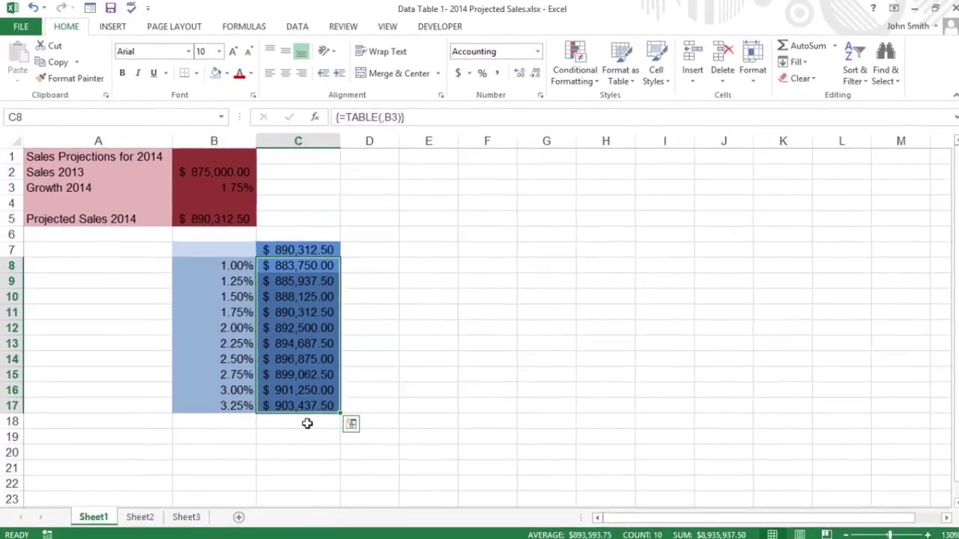
# - Click C18 to deselect the formatted results
pyautogui.click(305, 421)
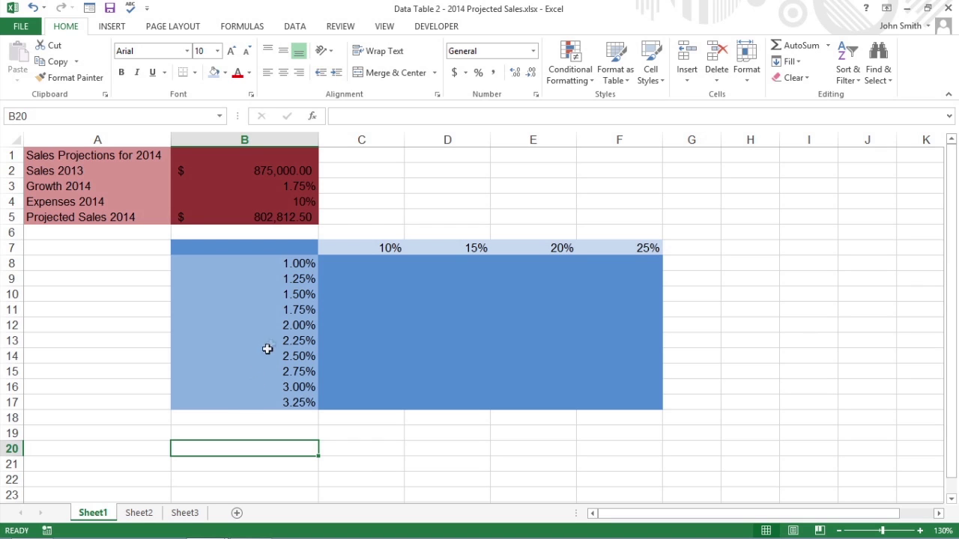
pyautogui.click(255, 248)
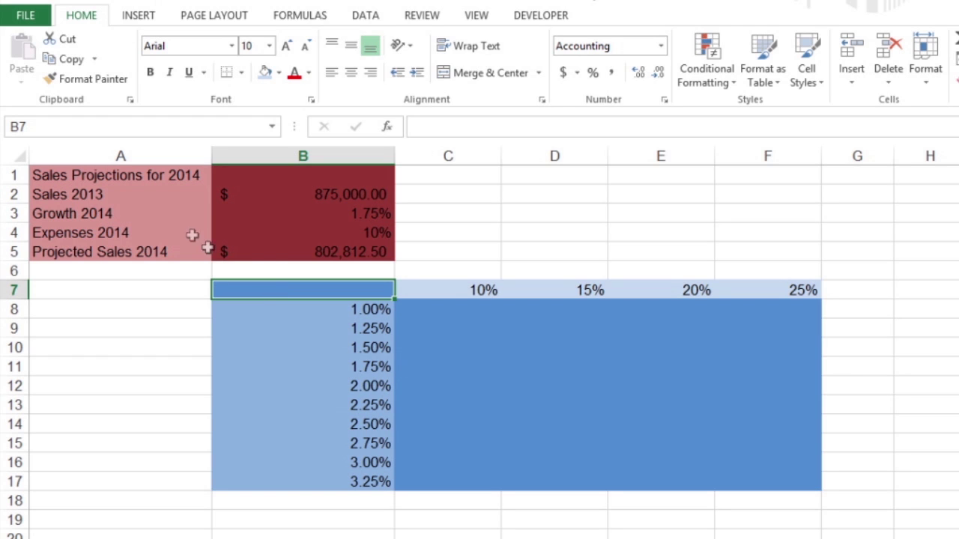
pyautogui.click(152, 213)
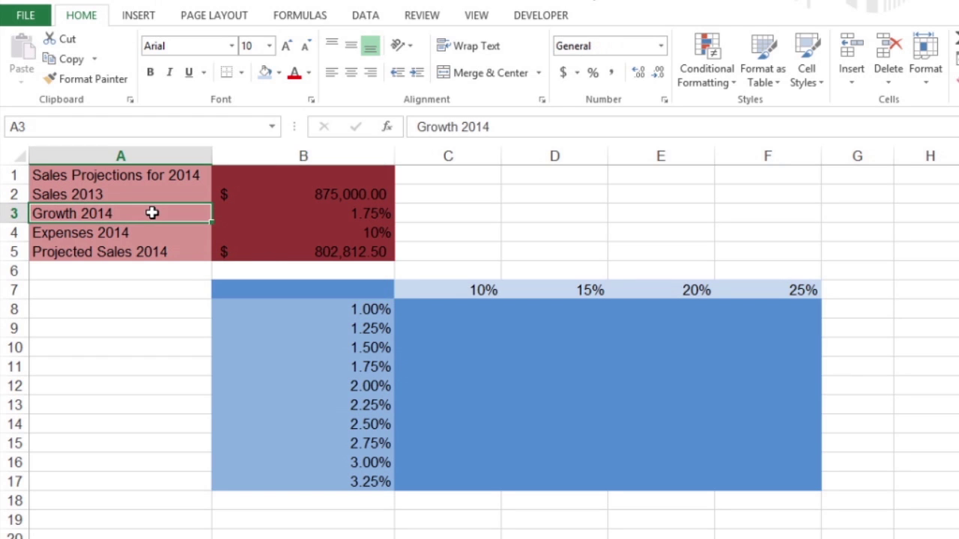
pyautogui.click(254, 215)
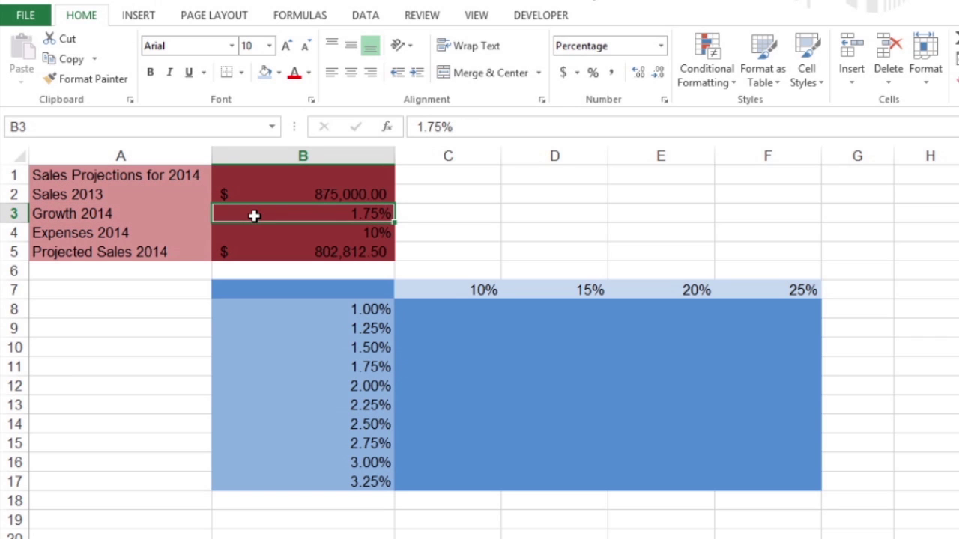
pyautogui.click(180, 229)
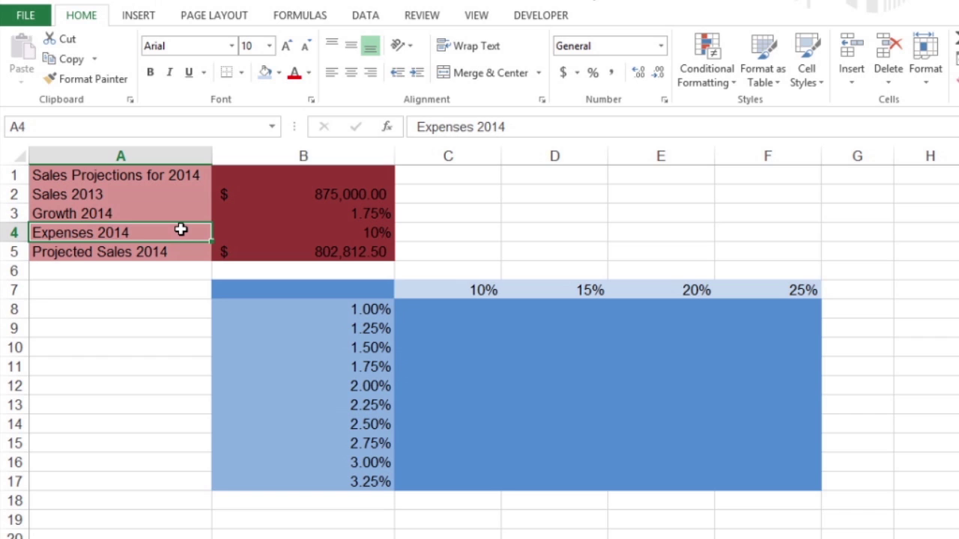
pyautogui.click(257, 234)
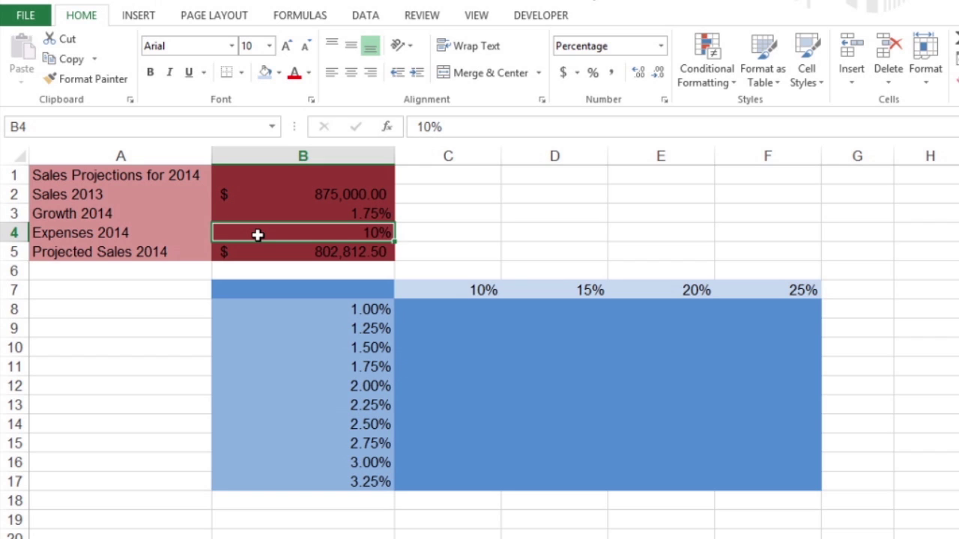
pyautogui.click(266, 250)
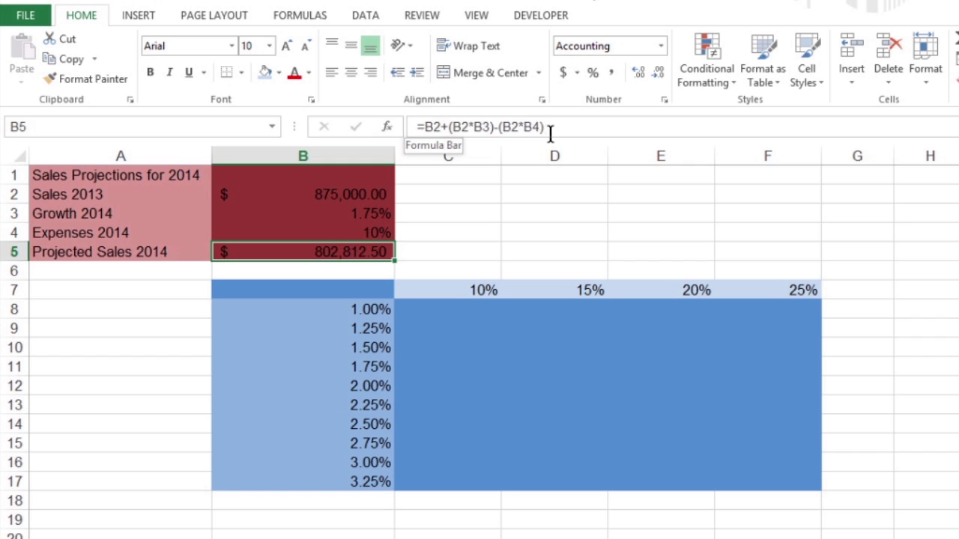
pyautogui.press('Return')
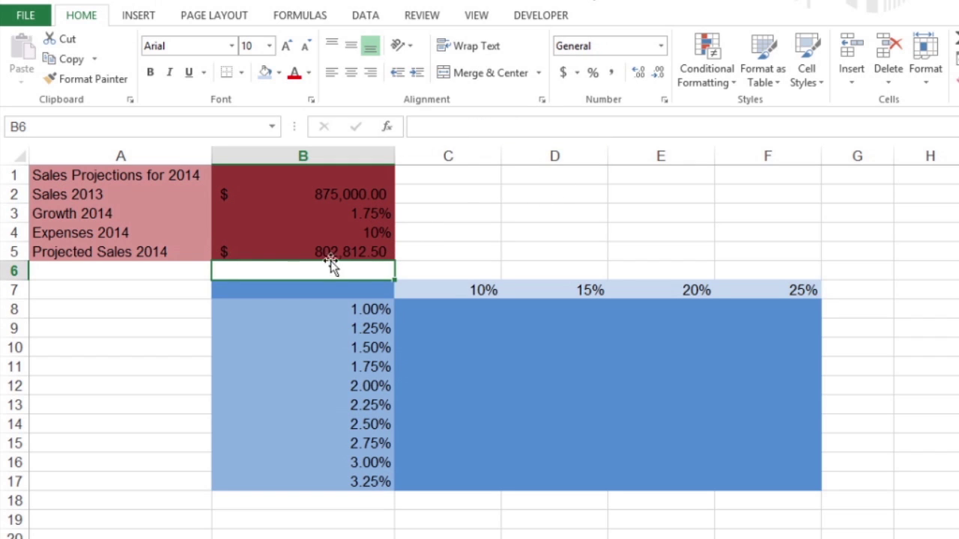
pyautogui.moveTo(423, 292); pyautogui.dragTo(790, 292)
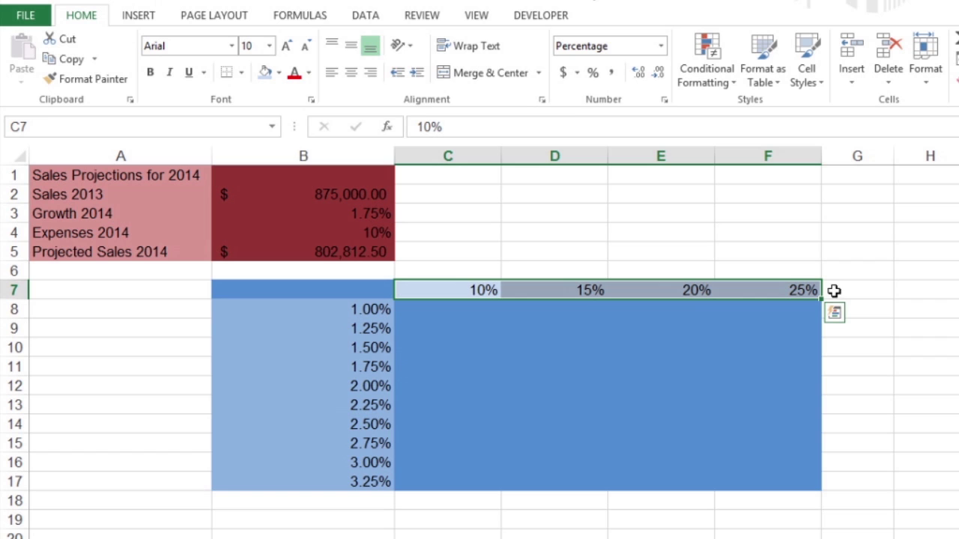
pyautogui.moveTo(274, 310); pyautogui.dragTo(294, 482)
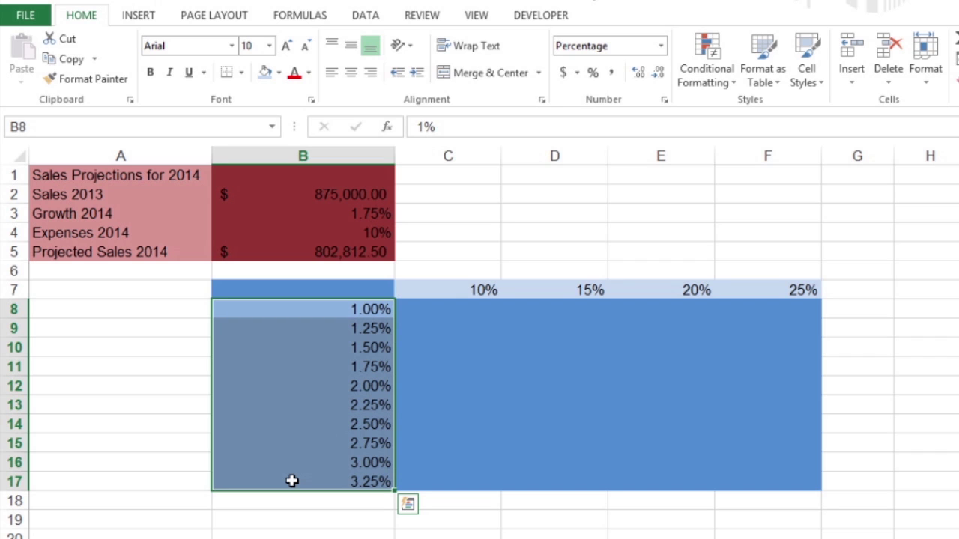
pyautogui.click(272, 251)
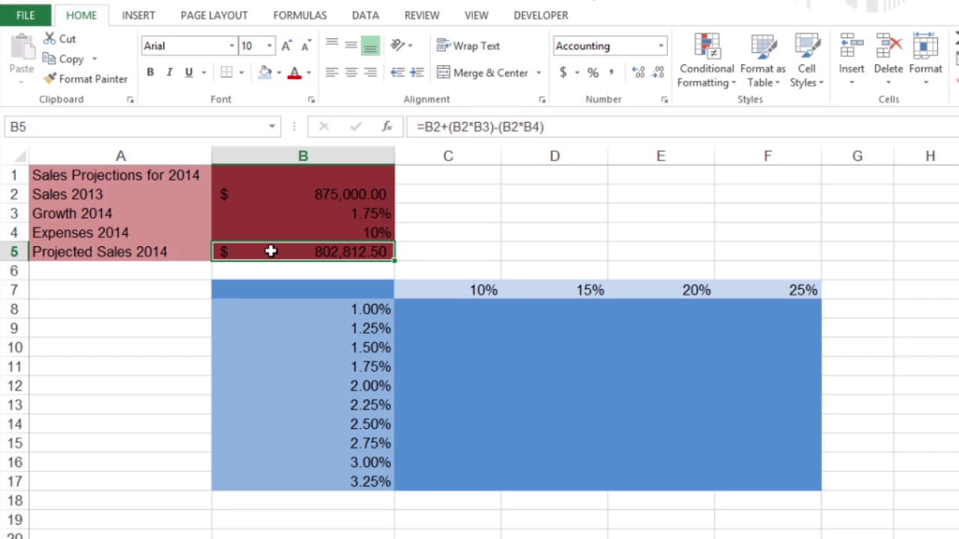
# - Enter =B5 in B7, showing $802,812.50, and select the grid B7:F17
pyautogui.click(276, 291)
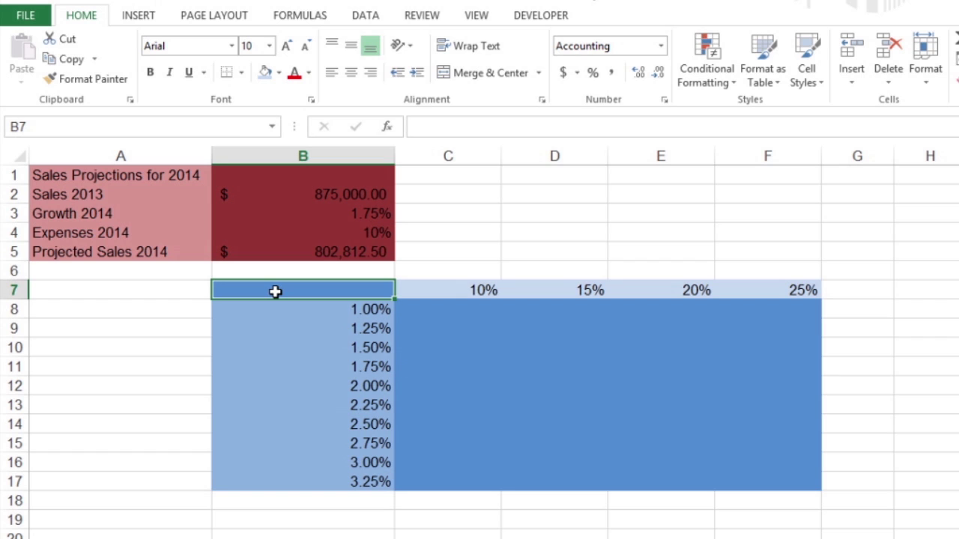
pyautogui.write('=')
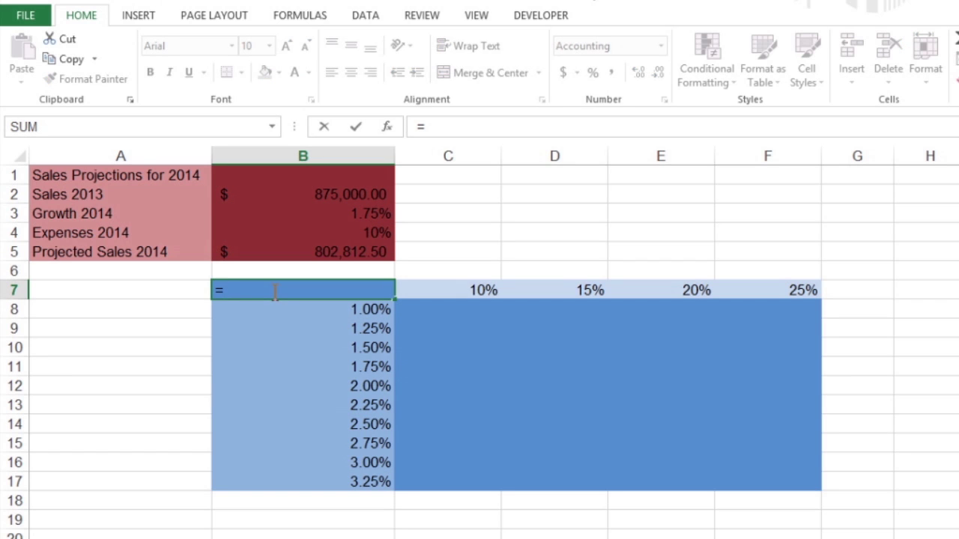
pyautogui.click(265, 253)
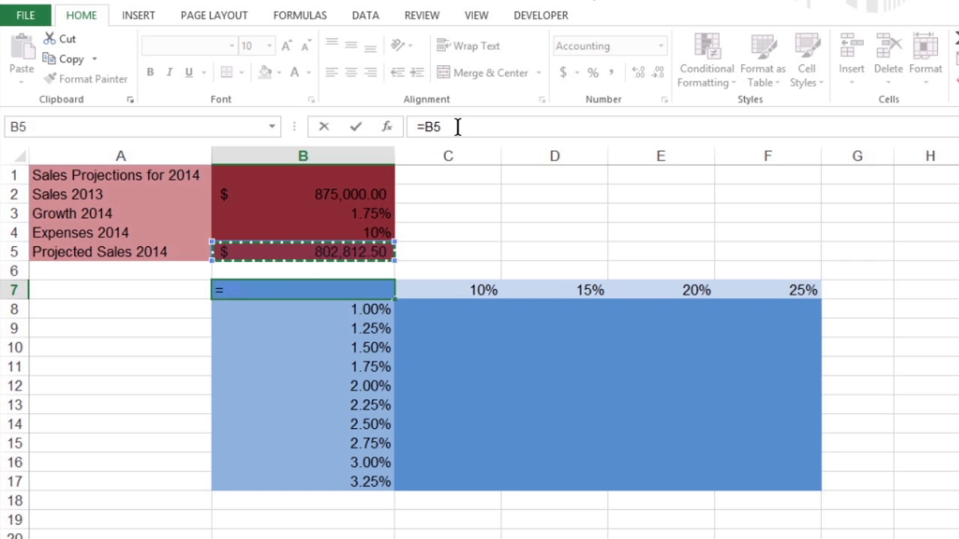
pyautogui.press('Return')
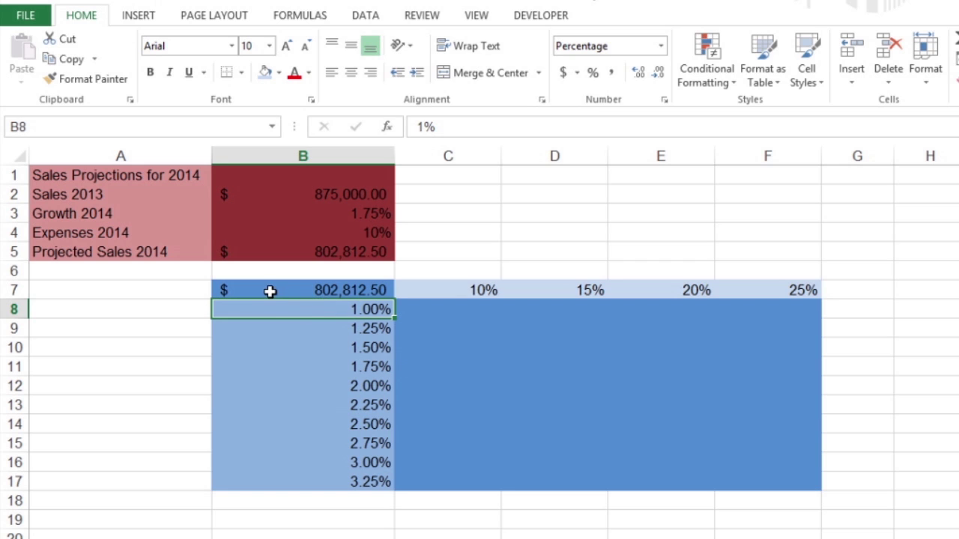
pyautogui.moveTo(270, 292); pyautogui.dragTo(772, 481)
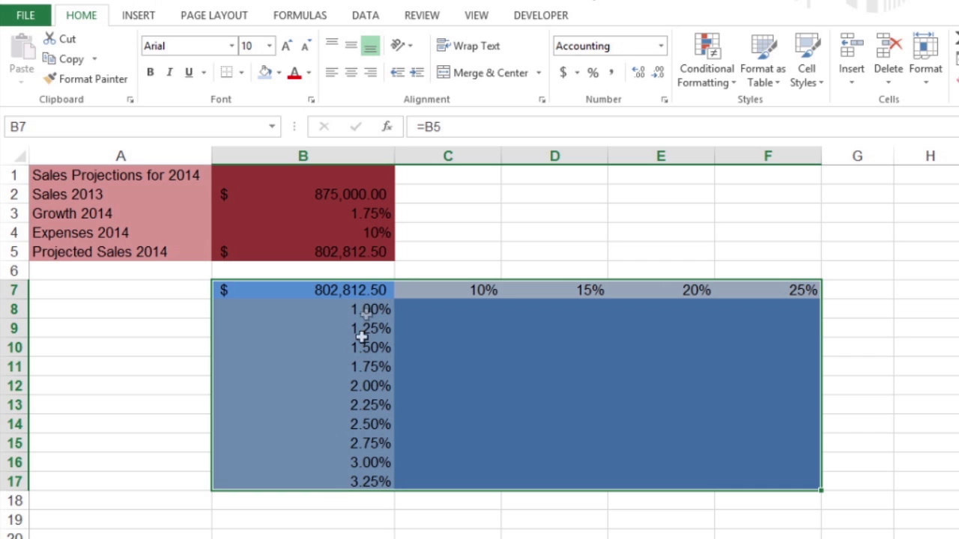
pyautogui.click(384, 15)
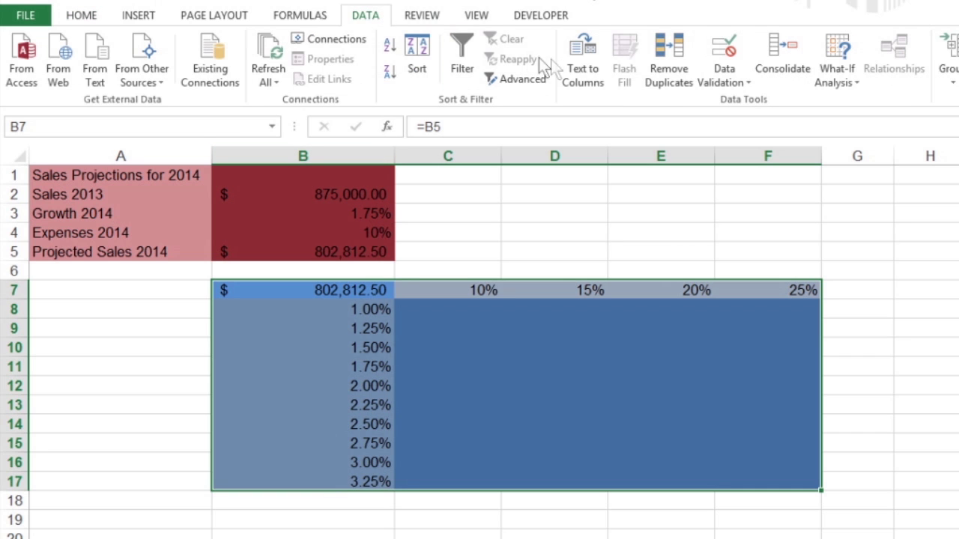
# - Create a two-variable data table with row input $B$4 and column input $B$3
pyautogui.click(856, 84)
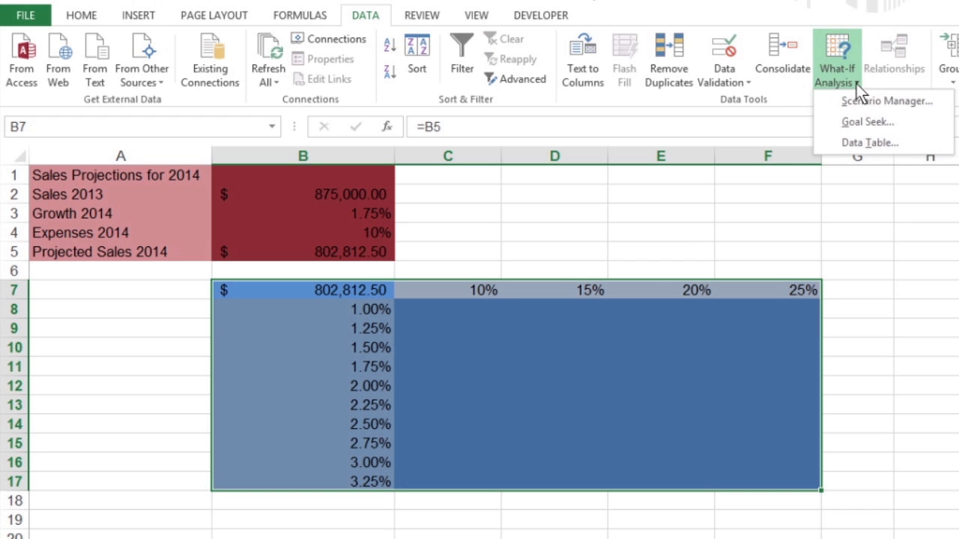
pyautogui.click(908, 141)
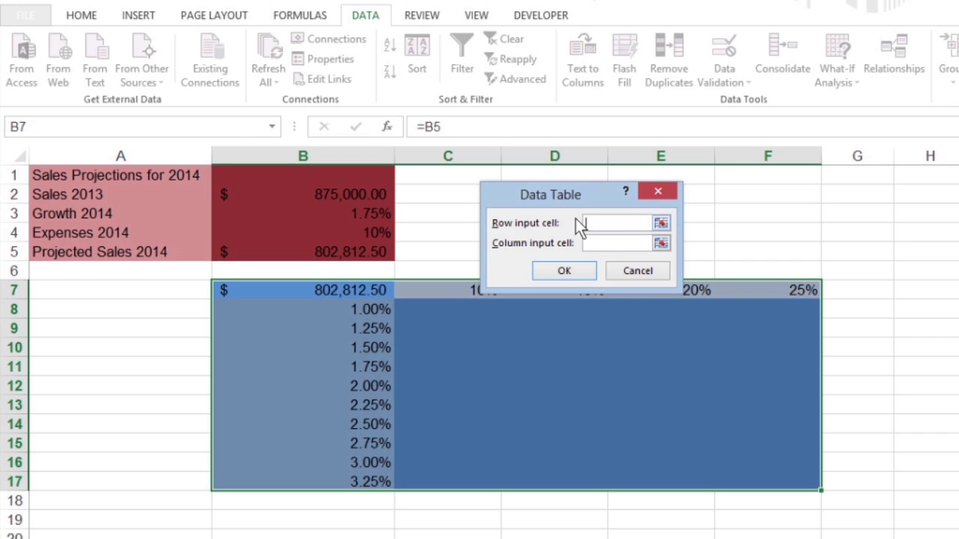
pyautogui.click(272, 237)
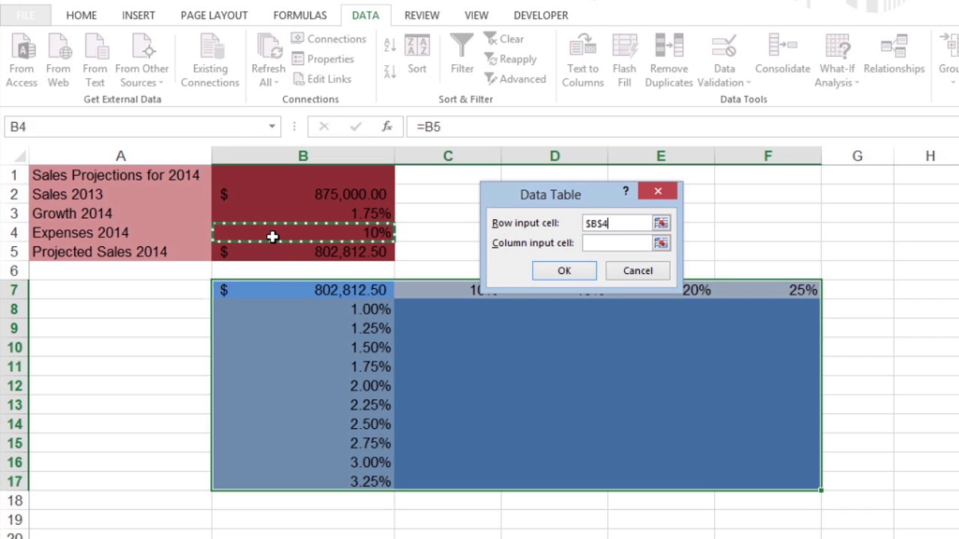
pyautogui.click(592, 241)
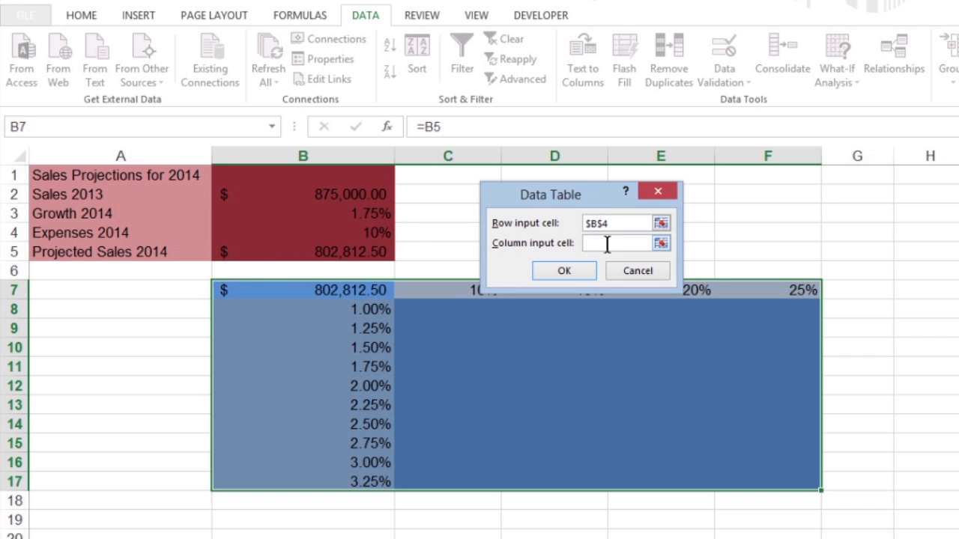
pyautogui.click(321, 213)
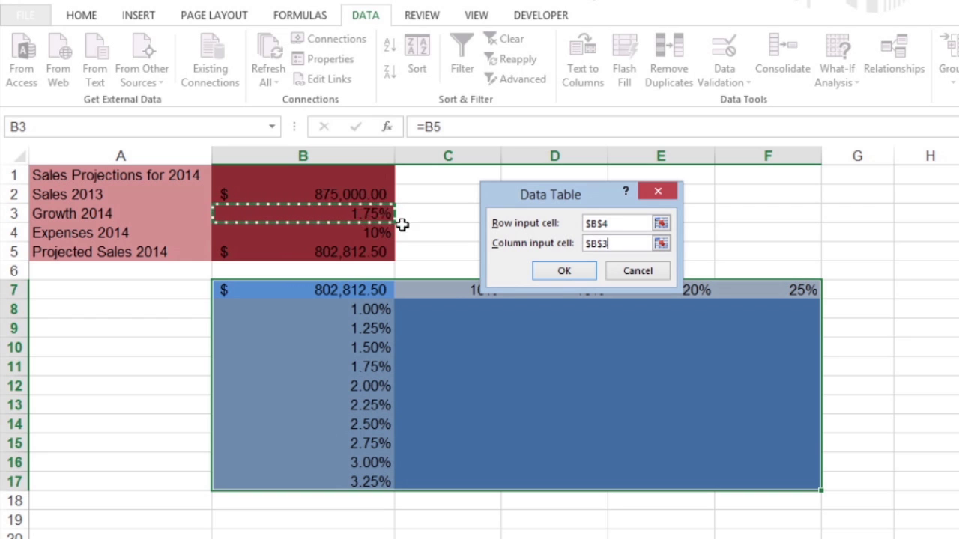
pyautogui.click(565, 271)
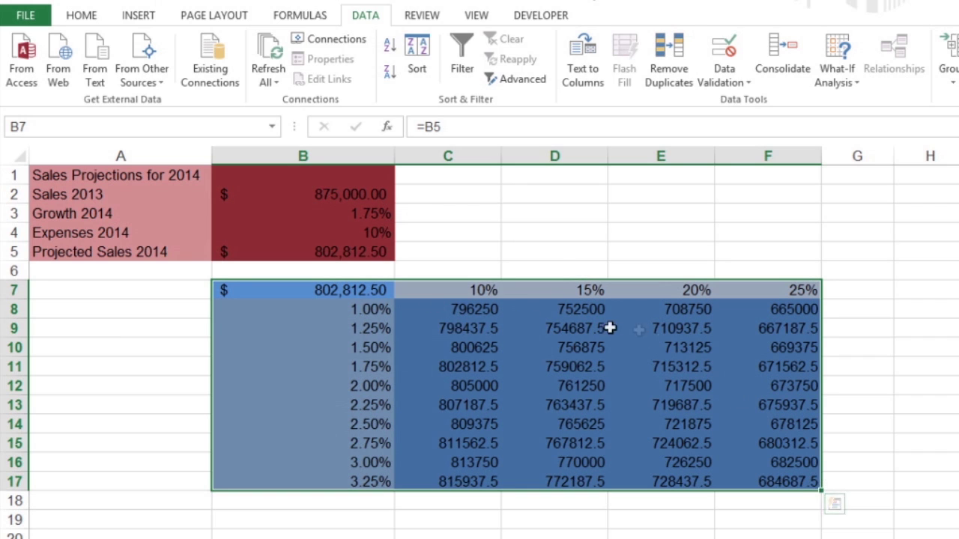
pyautogui.click(436, 311)
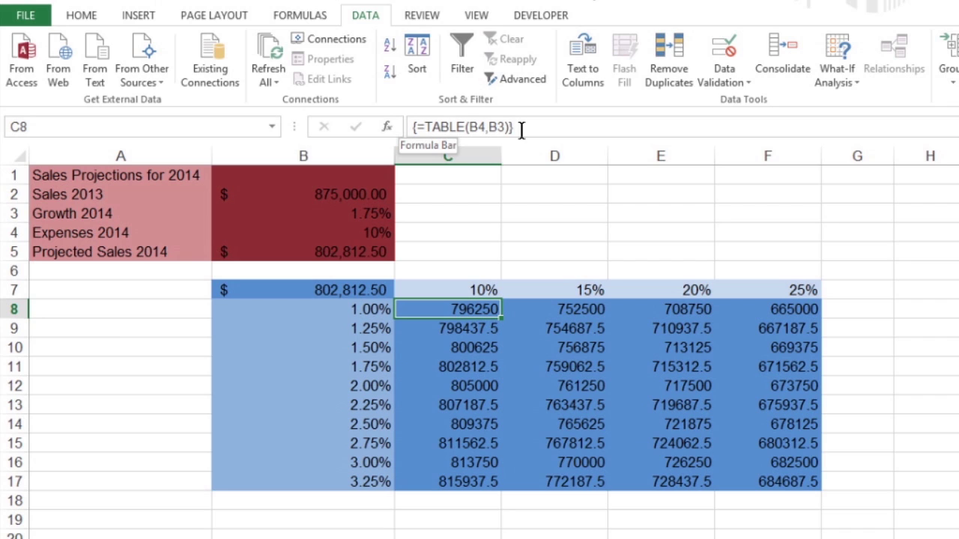
# - Apply B7's accounting format to the results in C8:F17 with Format Painter
pyautogui.click(295, 293)
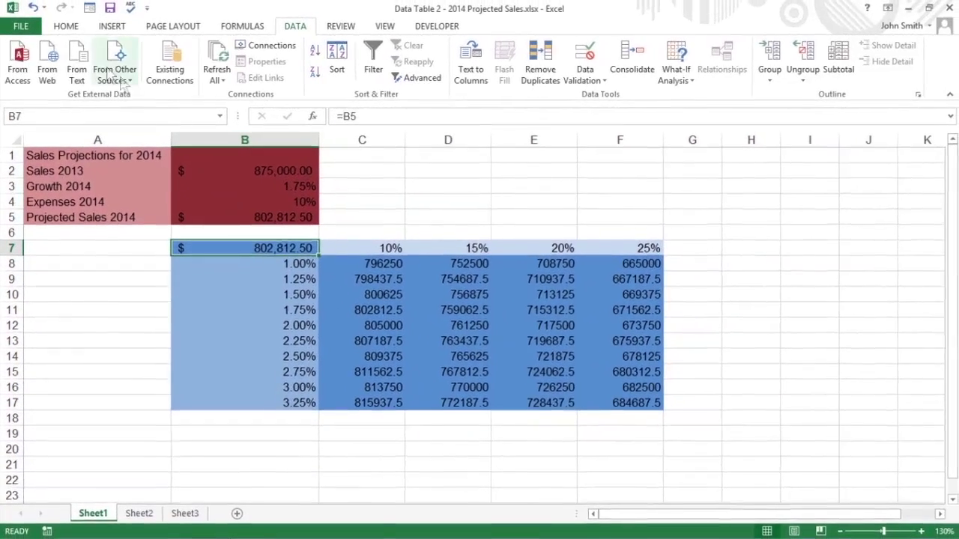
pyautogui.click(81, 21)
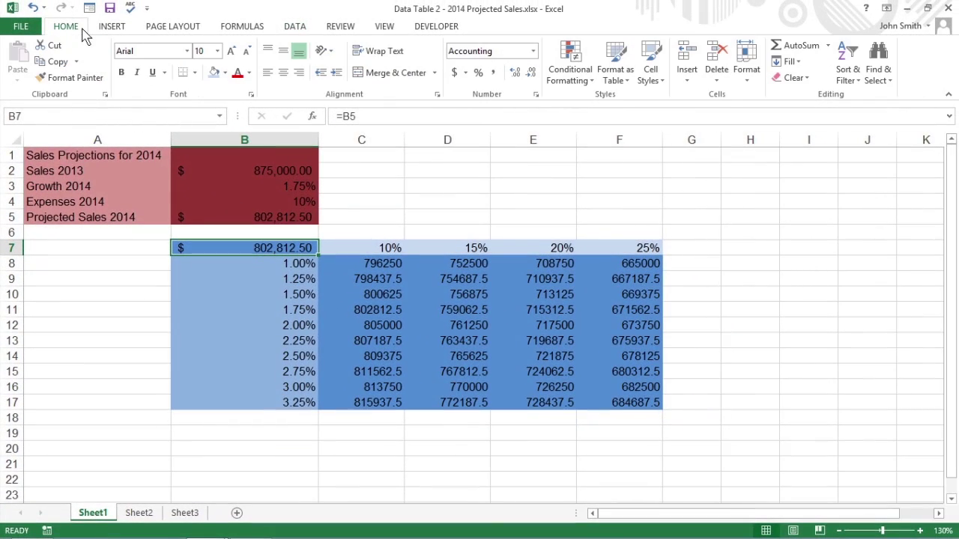
pyautogui.click(99, 81)
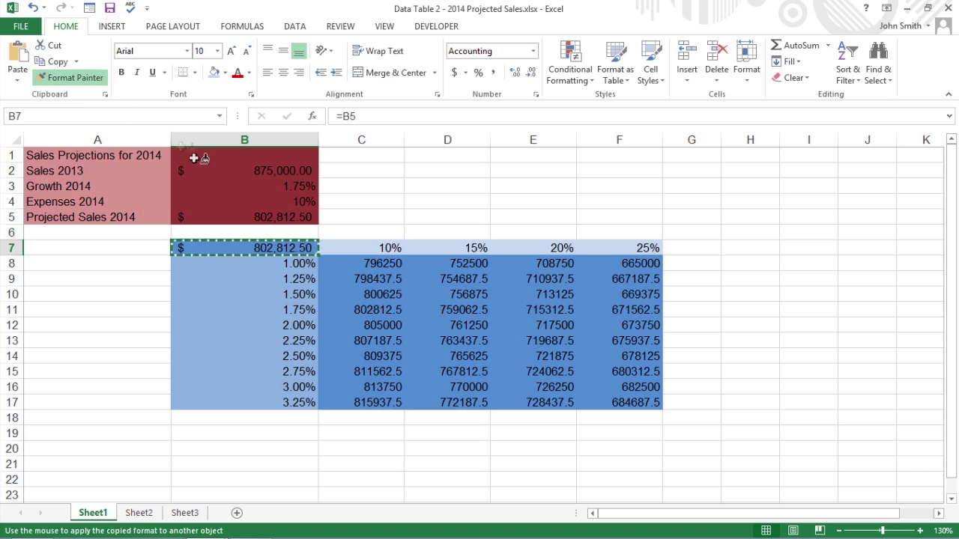
pyautogui.moveTo(347, 259)
pyautogui.mouseDown()
pyautogui.moveTo(479, 341)
pyautogui.moveTo(623, 406)
pyautogui.mouseUp()
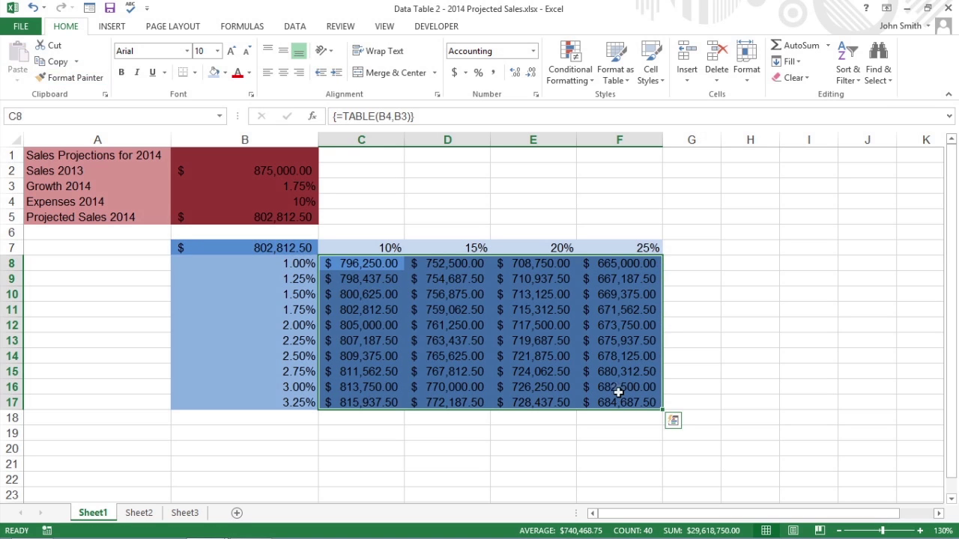
# - Narrow columns C and D so they display ######
pyautogui.moveTo(406, 140); pyautogui.dragTo(386, 140)
pyautogui.moveTo(468, 139); pyautogui.dragTo(438, 141)
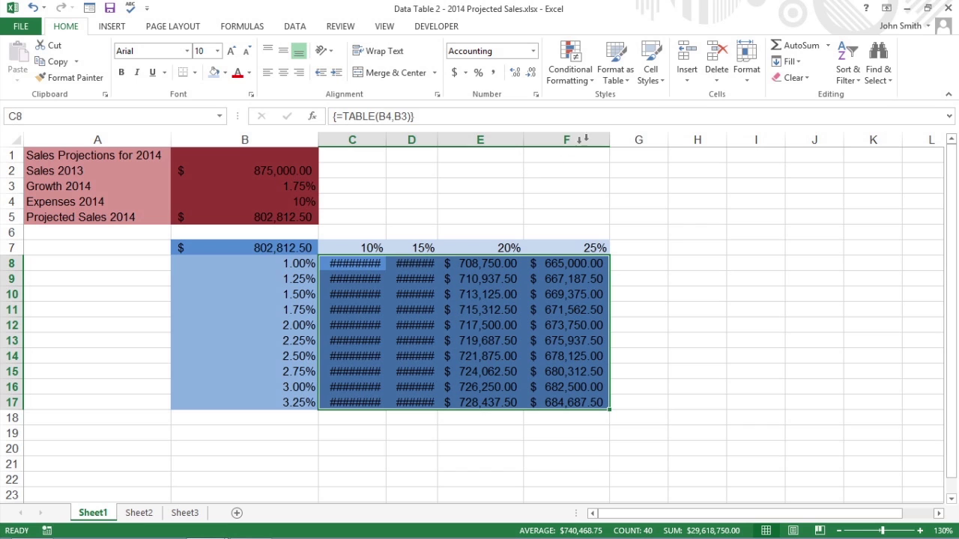
pyautogui.click(746, 75)
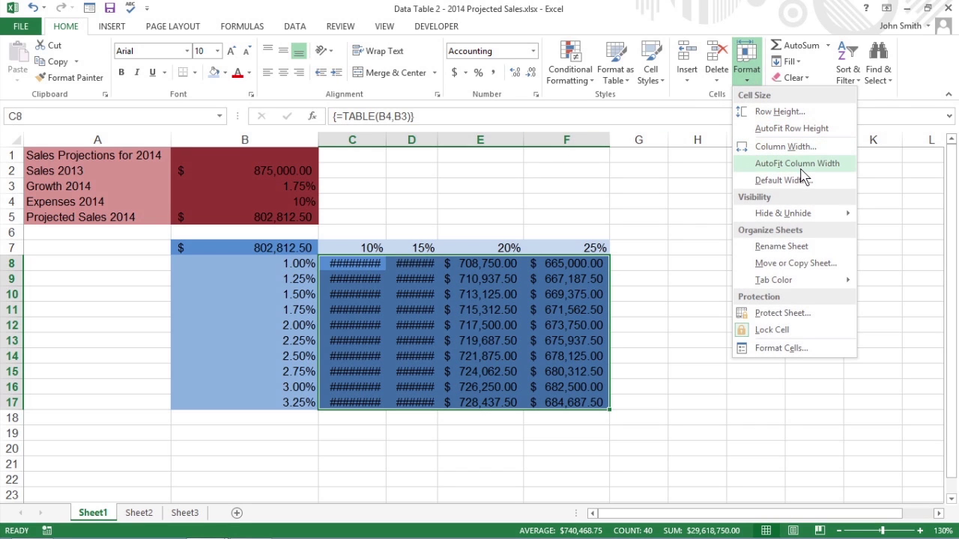